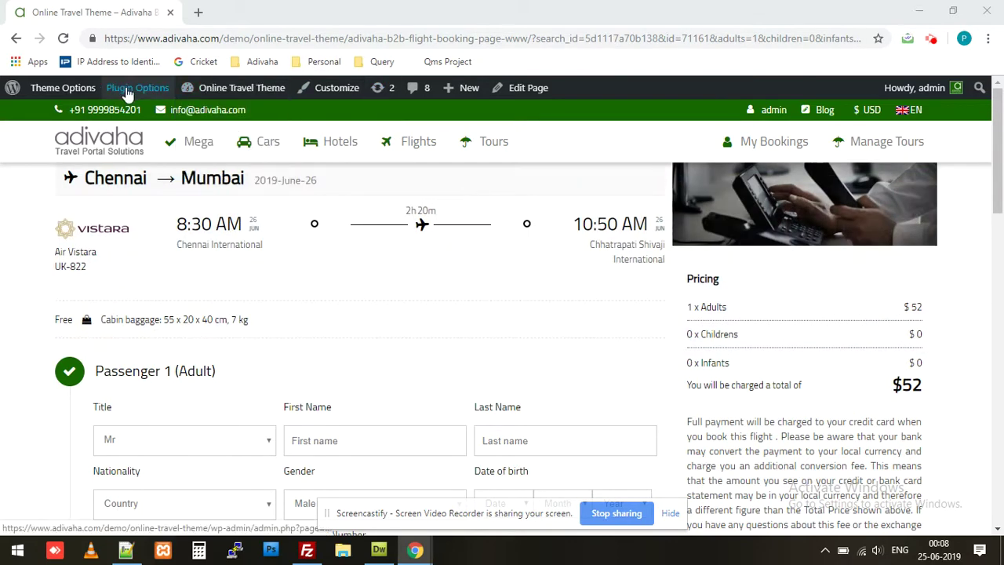
# Go from the booking page to Plugin Options in the WordPress admin bar.
pyautogui.click(128, 94)
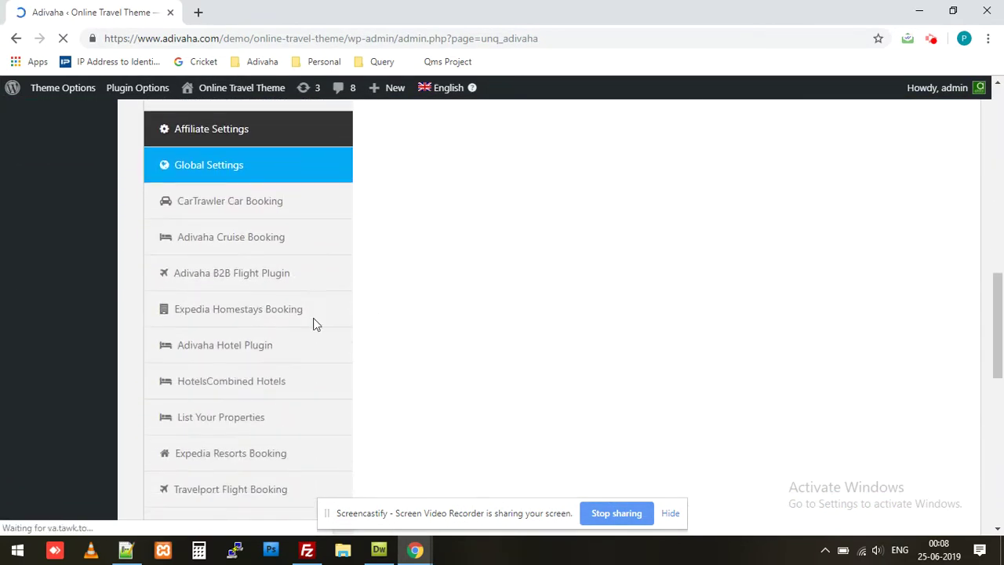
# Copy the Flights Confirmation shortcode line from the Adivaha B2B Flight Plugin settings.
pyautogui.click(265, 285)
pyautogui.scroll(2, 374, 315)
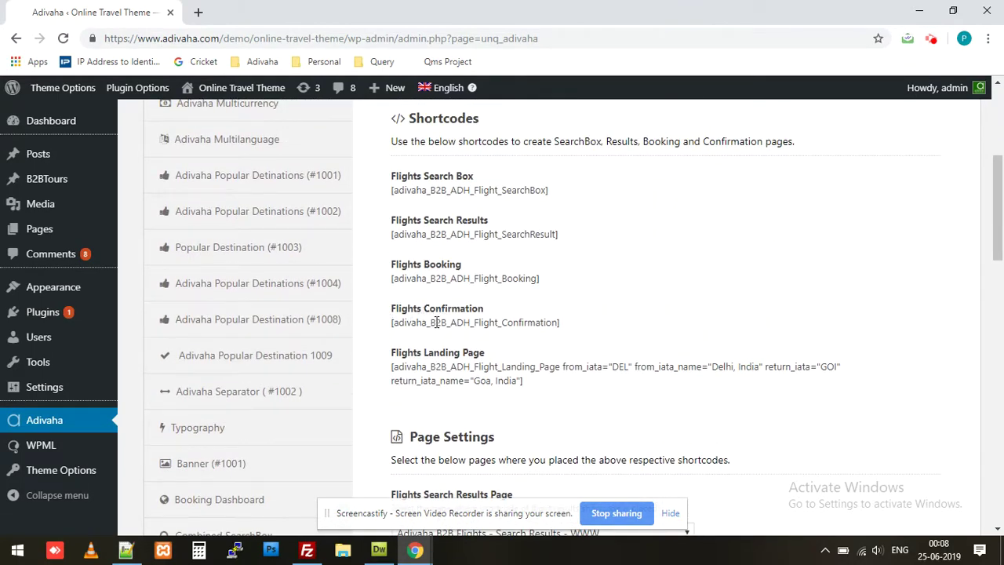
pyautogui.tripleClick(436, 323)
pyautogui.rightClick(447, 328)
pyautogui.click(464, 337)
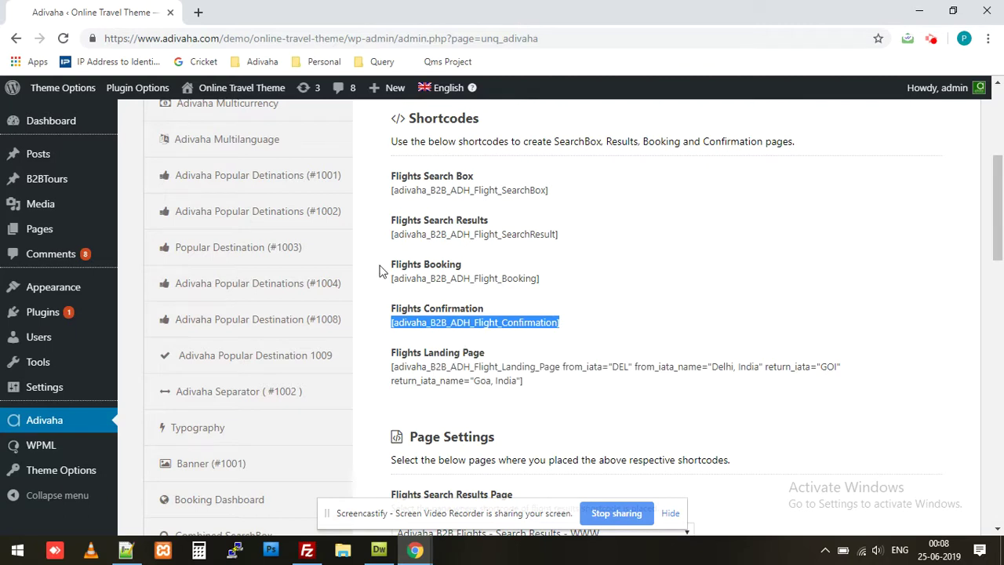
# Create a new page titled 'Adivaha Flight Confirmation Page - WWW' with the pasted shortcode as its body.
pyautogui.moveTo(386, 89)
pyautogui.click(389, 160)
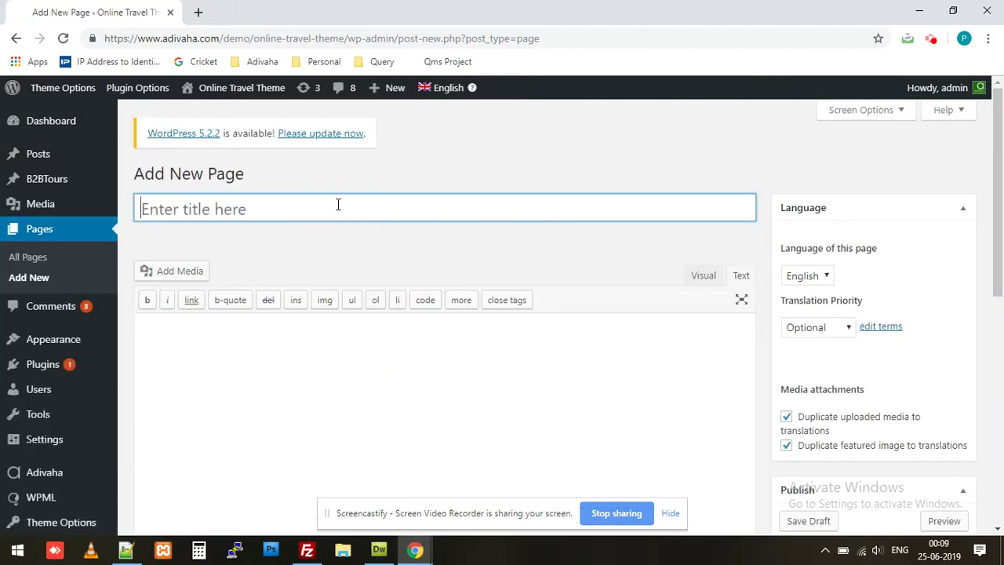
pyautogui.write('Flight')
pyautogui.hotkey('ctrl', 'a')
pyautogui.write('Adivaha')
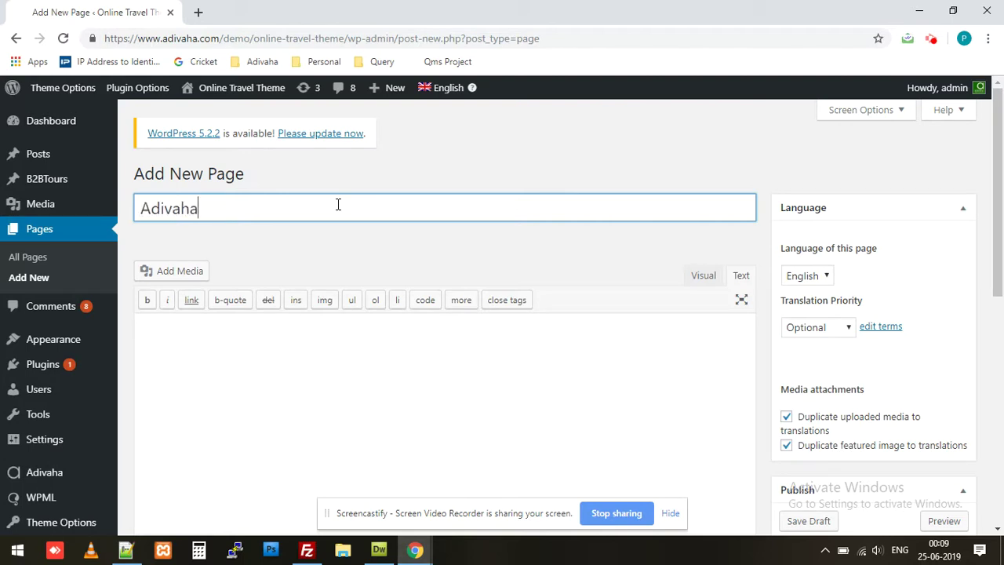
pyautogui.write(' Flight Confir')
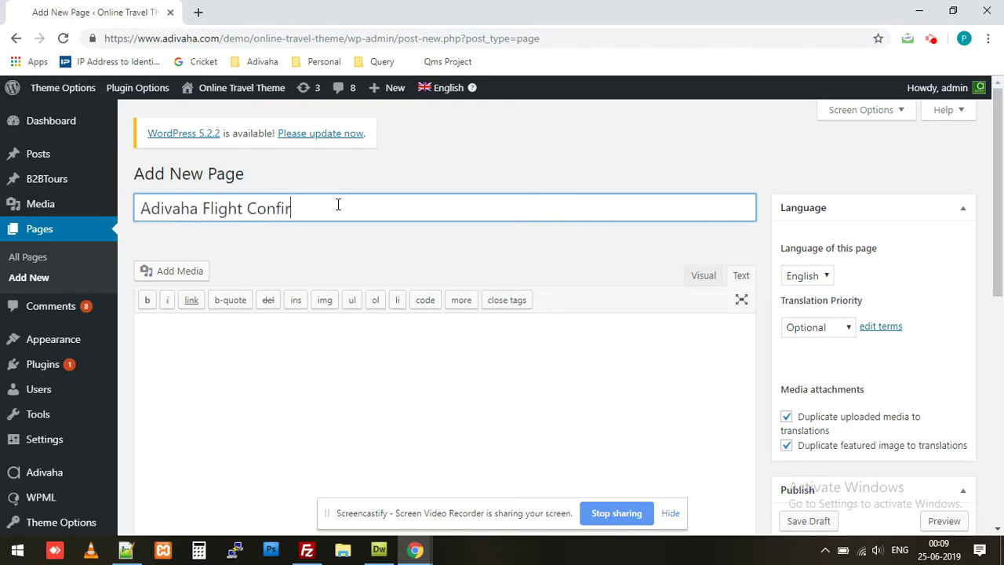
pyautogui.write('mation Page - WWW')
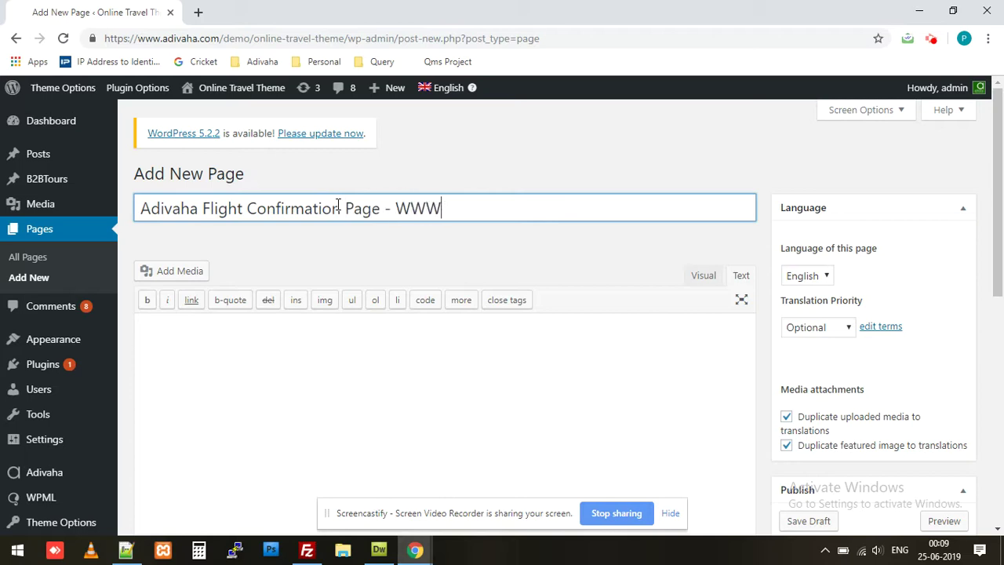
pyautogui.press('Tab')
pyautogui.hotkey('ctrl', 'v')
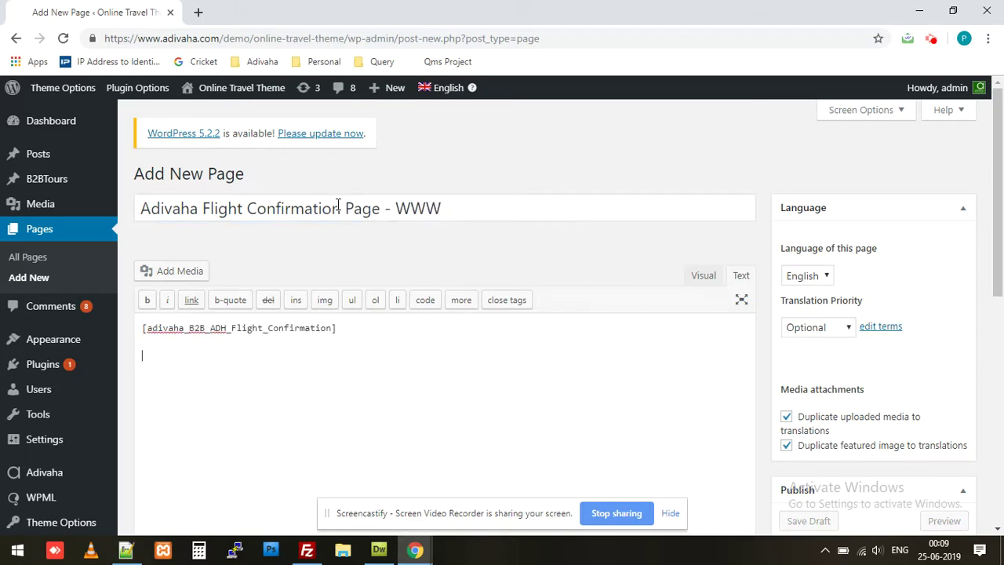
# Publish the page and return to the Adivaha Plugin Options.
pyautogui.scroll(-2, 401, 262)
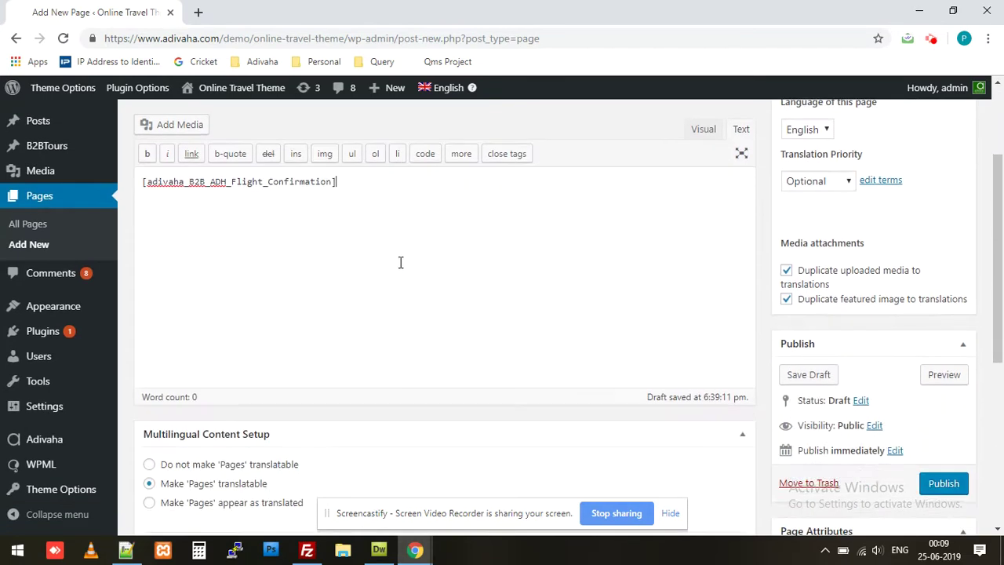
pyautogui.click(945, 480)
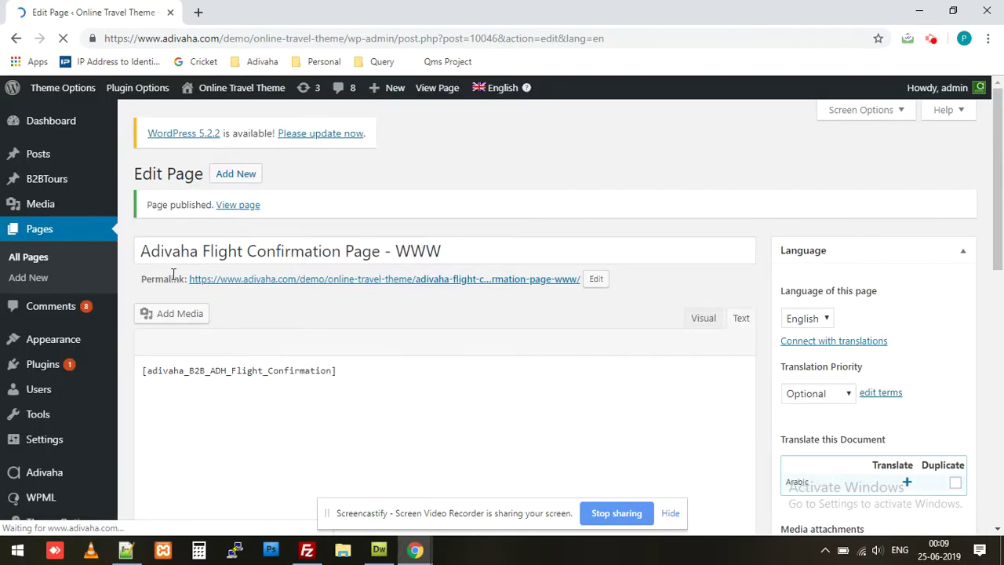
pyautogui.moveTo(141, 251); pyautogui.dragTo(520, 262)
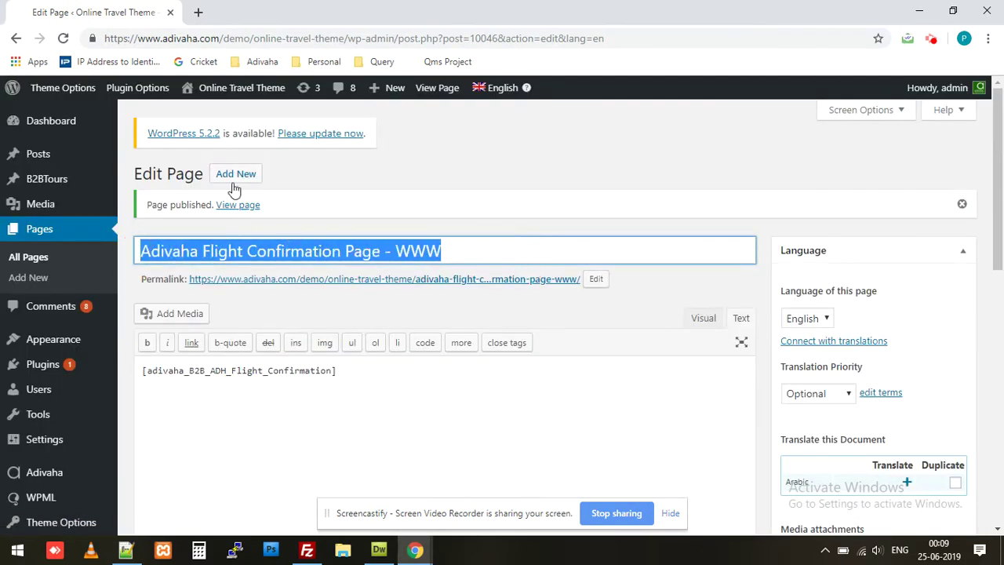
pyautogui.click(145, 88)
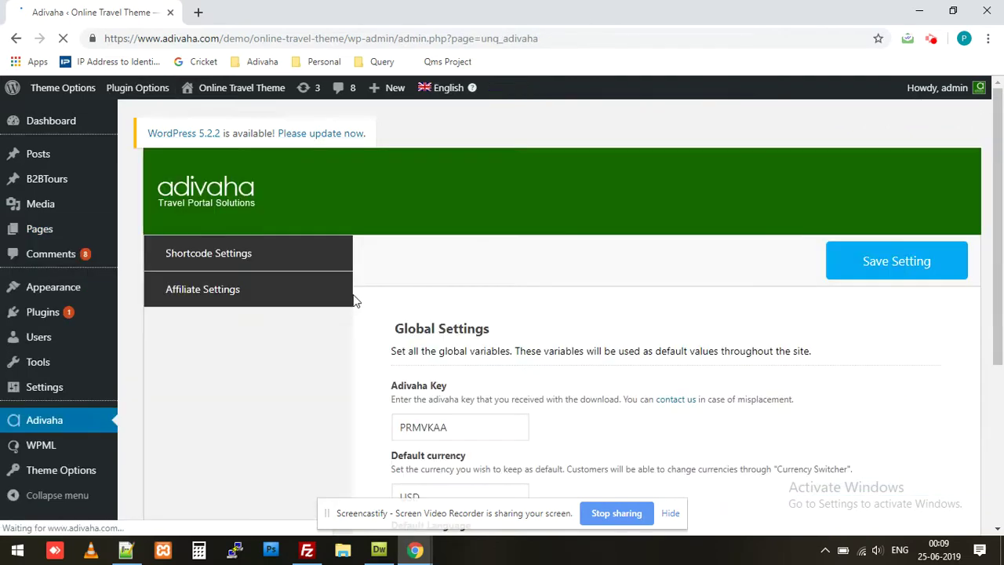
# Bring up the Adivaha B2B Flight Plugin section of the settings.
pyautogui.scroll(-7, 353, 300)
pyautogui.scroll(2, 354, 308)
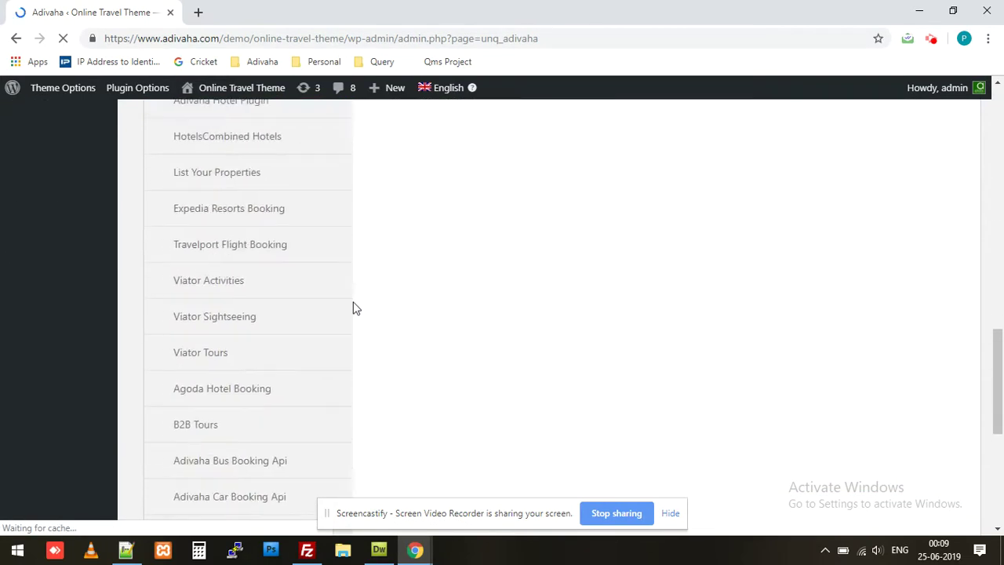
pyautogui.scroll(3, 353, 308)
pyautogui.click(246, 252)
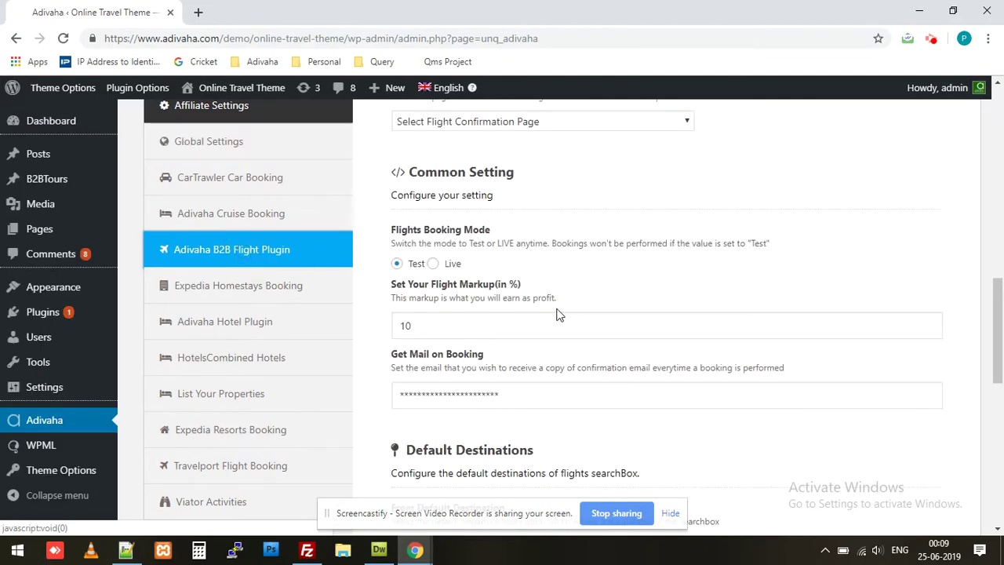
pyautogui.scroll(4, 520, 292)
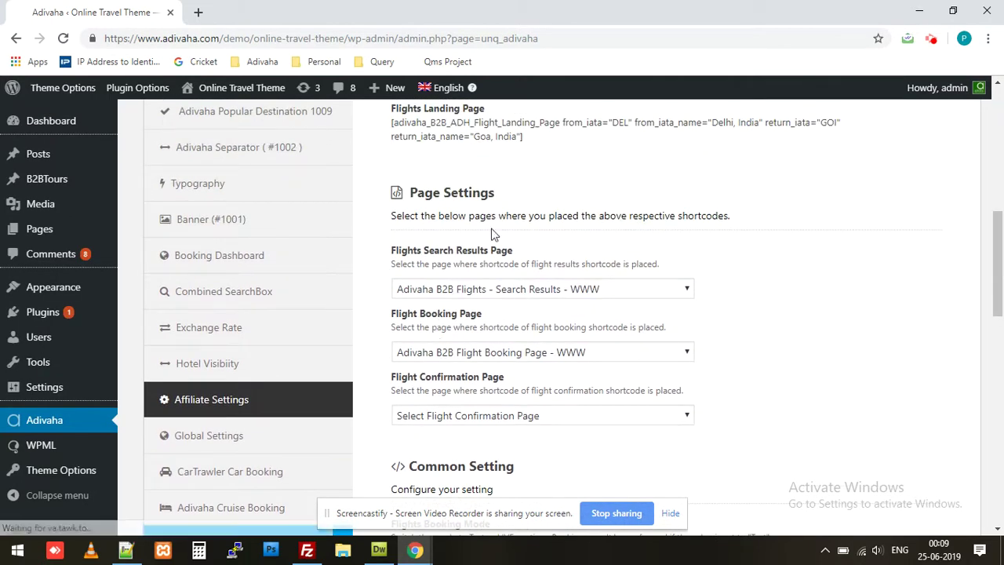
# Set Flight Confirmation Page to 'Adivaha Flight Confirmation Page - WWW' and save the settings.
pyautogui.click(473, 415)
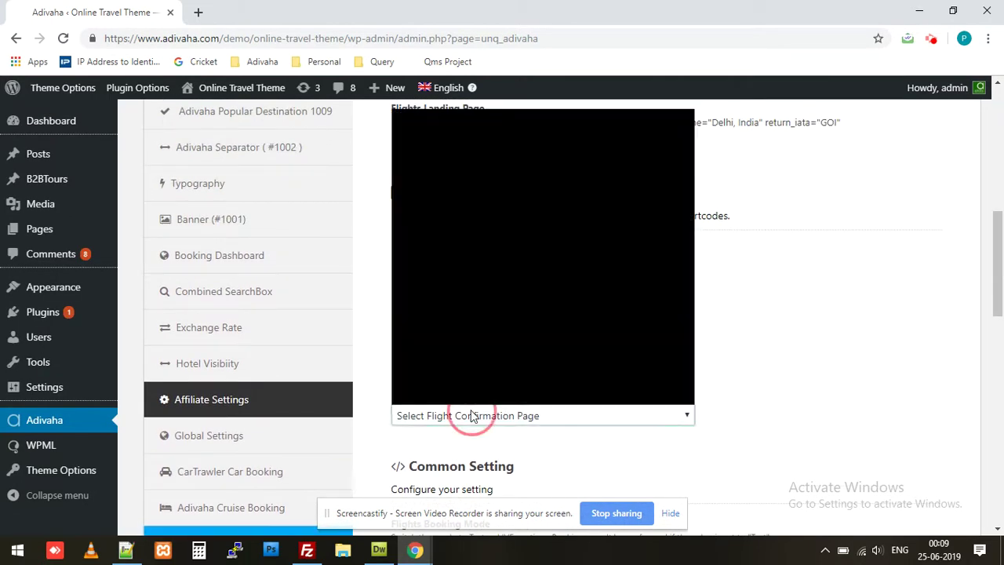
pyautogui.scroll(-4, 480, 345)
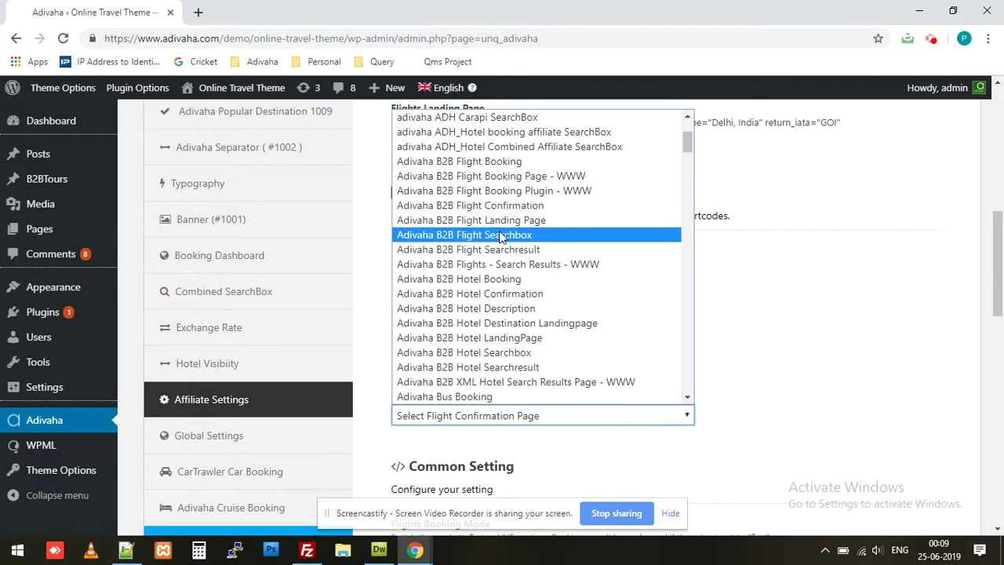
pyautogui.scroll(-3, 500, 236)
pyautogui.scroll(-3, 494, 290)
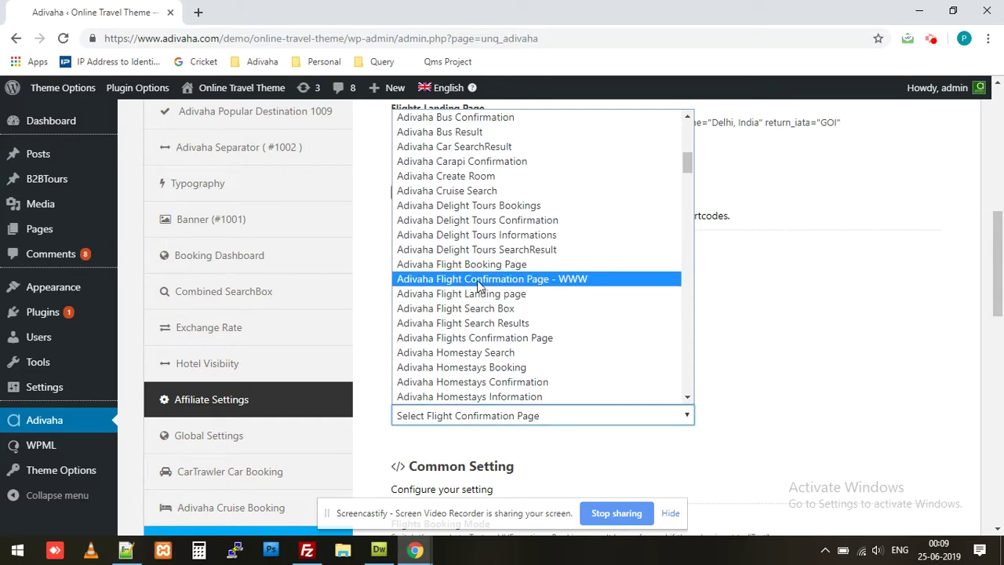
pyautogui.click(569, 281)
pyautogui.scroll(-8, 817, 355)
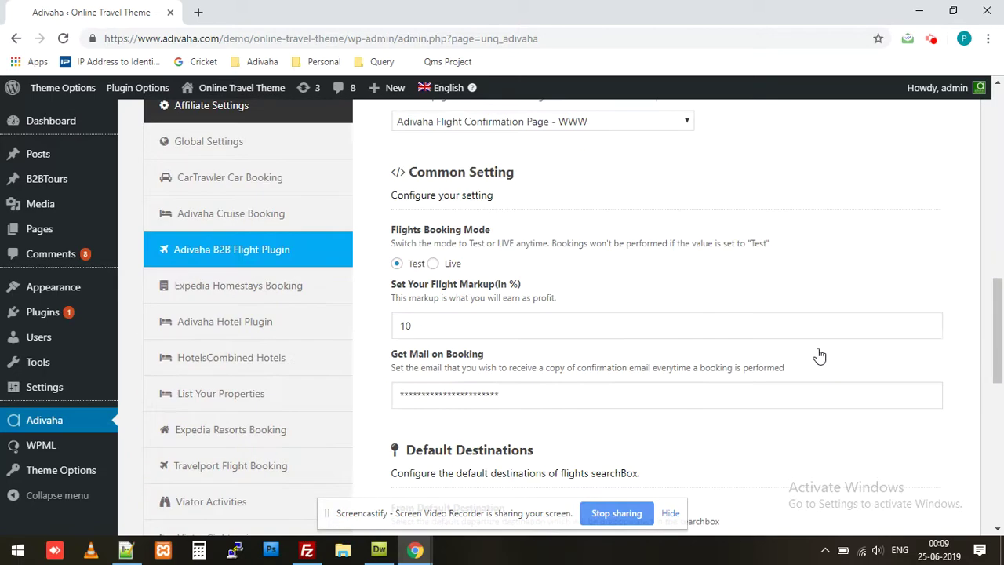
pyautogui.click(898, 387)
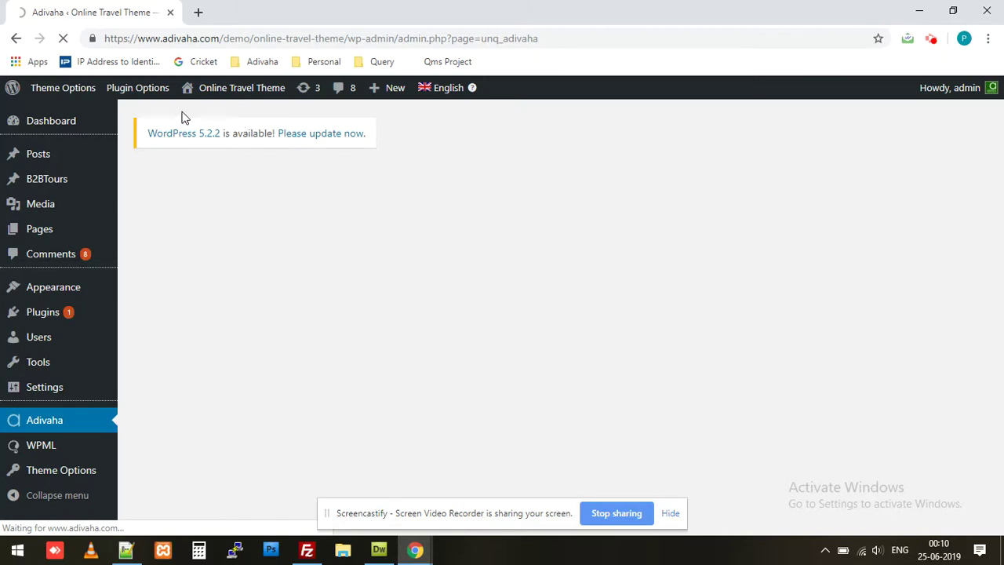
pyautogui.moveTo(207, 101)
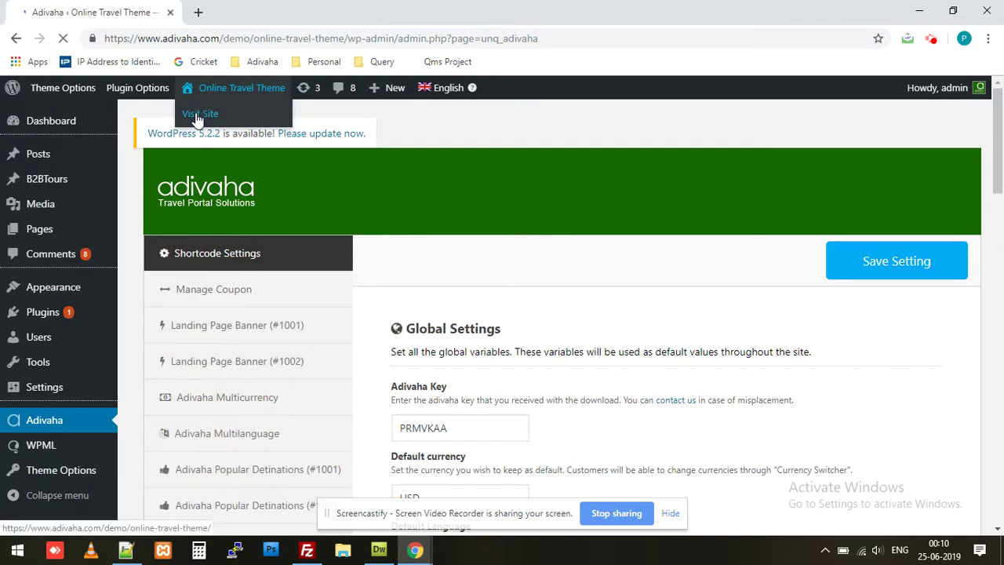
# On the public site, search one-way Chennai to Mumbai flights for 26-06-2019 and browse the 29 results.
pyautogui.click(198, 117)
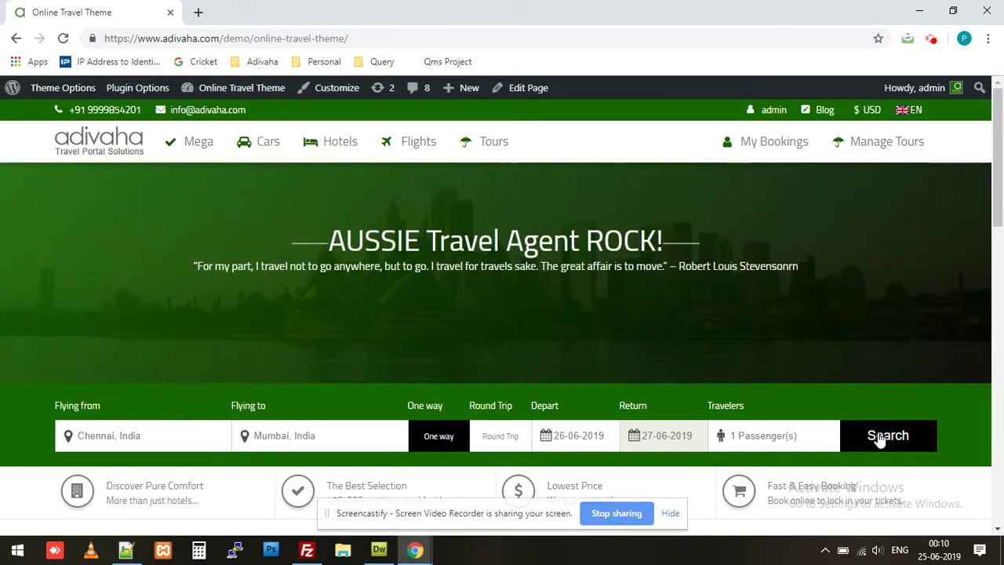
pyautogui.click(869, 435)
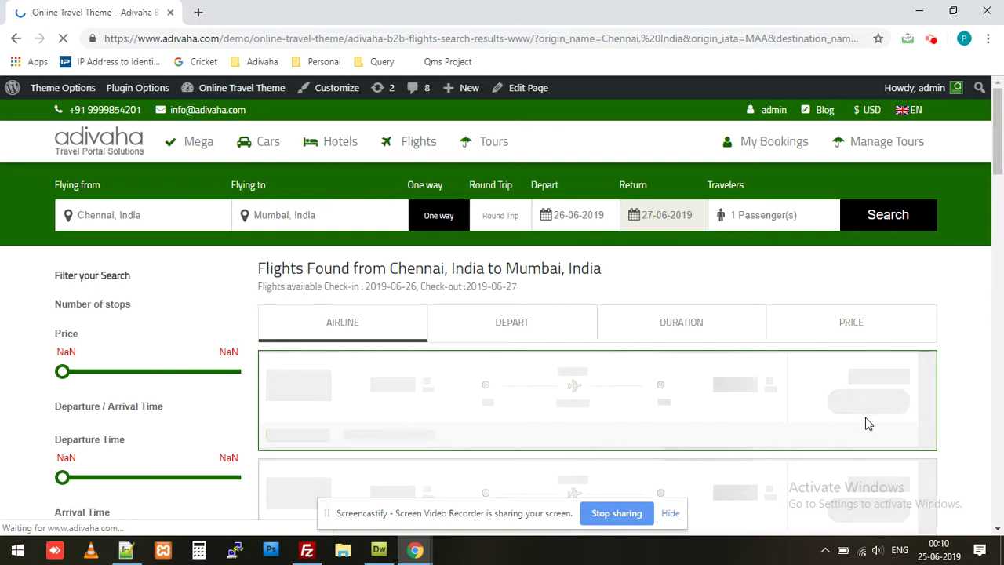
pyautogui.scroll(-1, 739, 413)
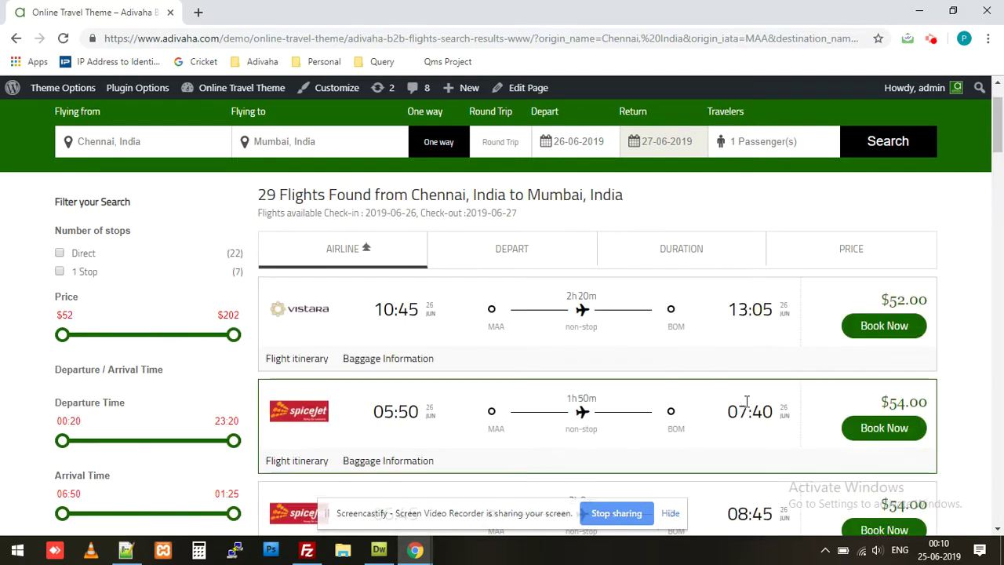
pyautogui.scroll(-1, 783, 402)
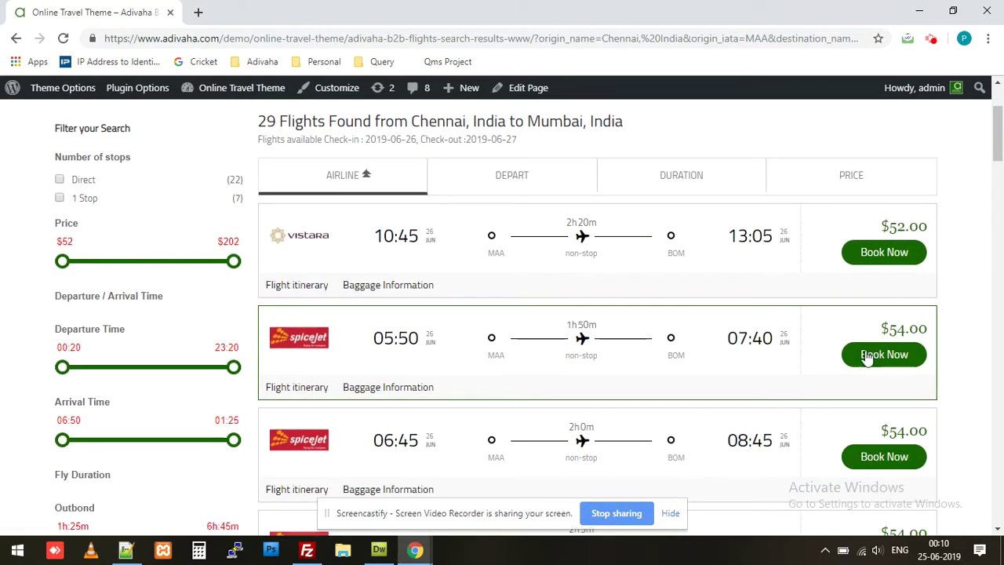
# Book the $52 Air Vistara flight and enter the passenger's first and last name.
pyautogui.click(878, 255)
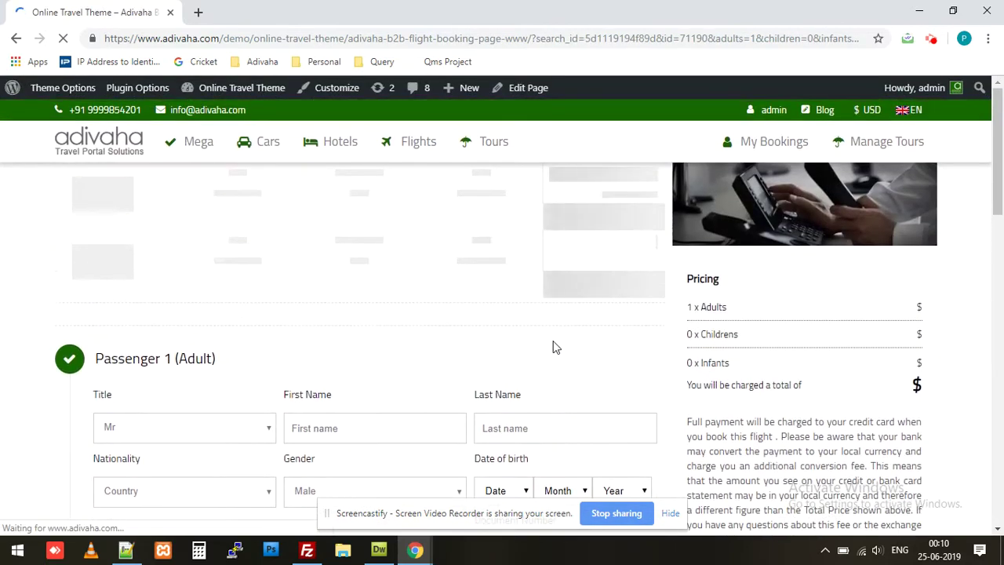
pyautogui.scroll(-1, 554, 342)
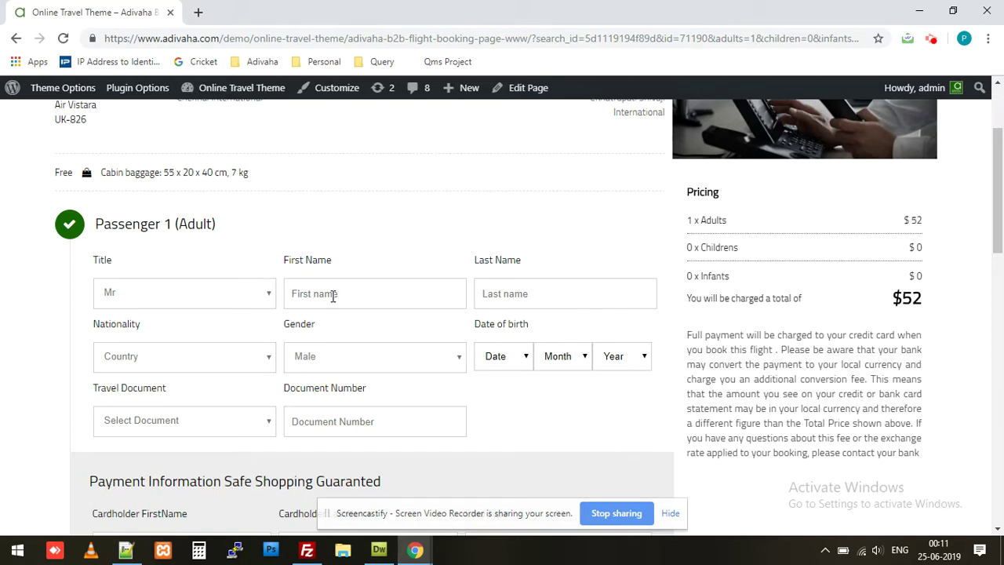
pyautogui.press('Tab')
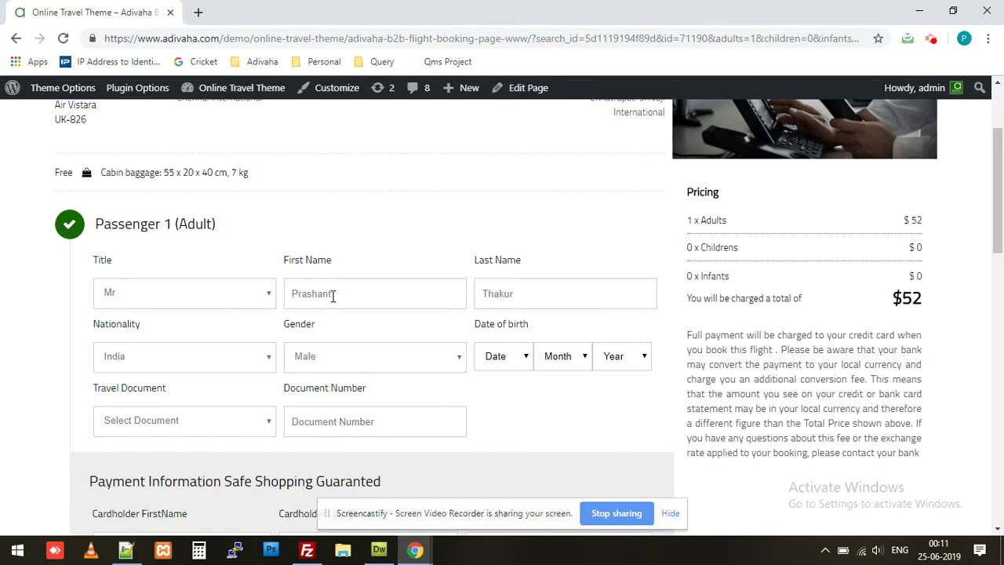
# Fill in the passenger's birth date, Passport as travel document, and the document number.
pyautogui.press('Tab')
pyautogui.write('3')
pyautogui.press('Tab')
pyautogui.write('f')
pyautogui.press('Tab')
pyautogui.write('1')
pyautogui.press('Tab')
pyautogui.write('p')
pyautogui.press('Tab')
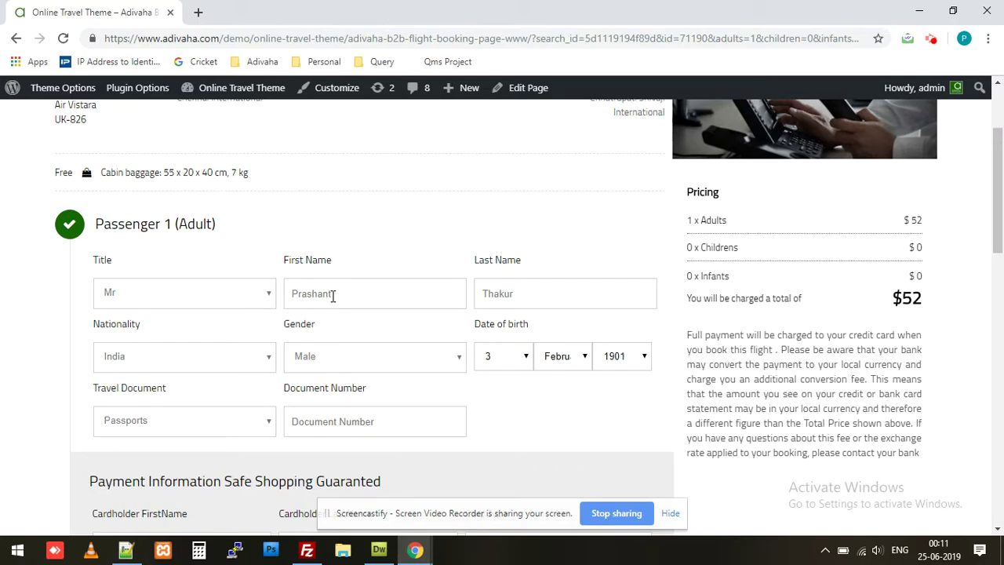
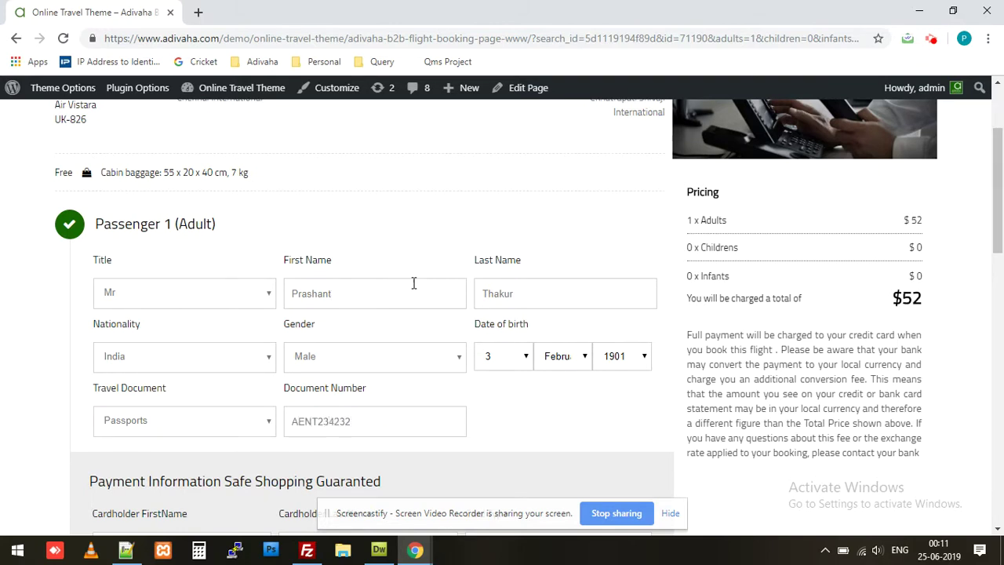
pyautogui.scroll(-4, 413, 283)
# Enter the cardholder name and card number, expiry 03-March 2020, and the CVV.
pyautogui.click(219, 253)
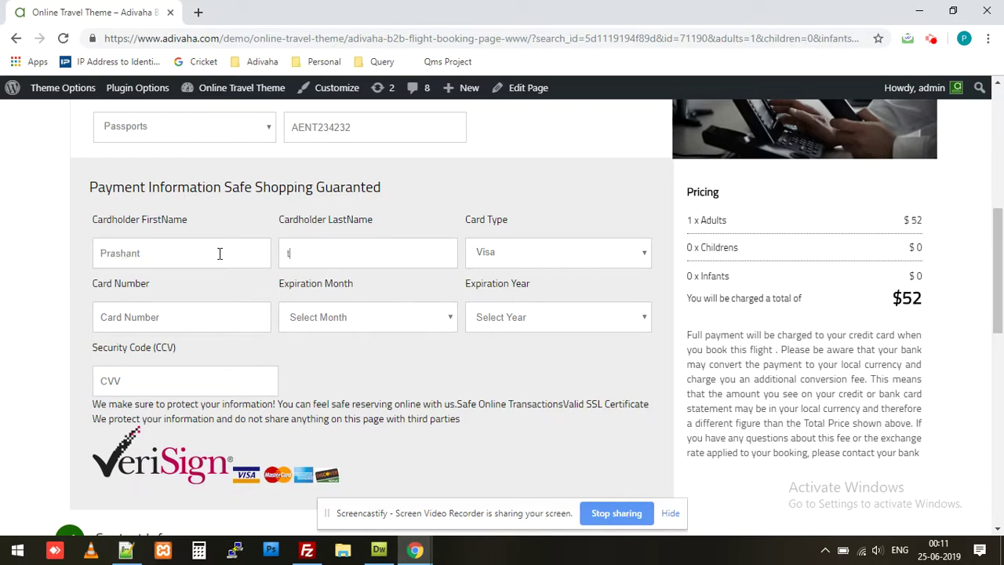
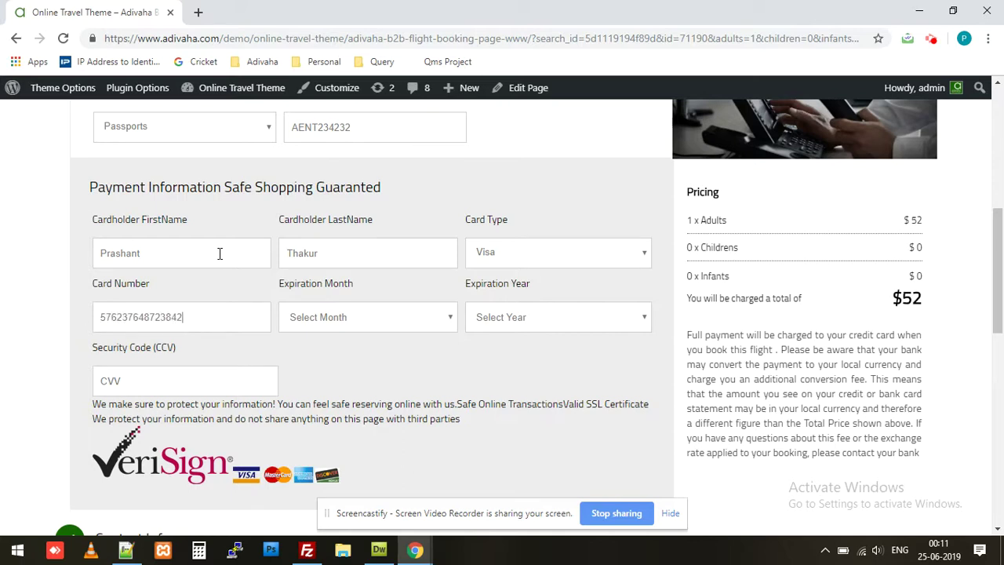
pyautogui.scroll(-1, 210, 278)
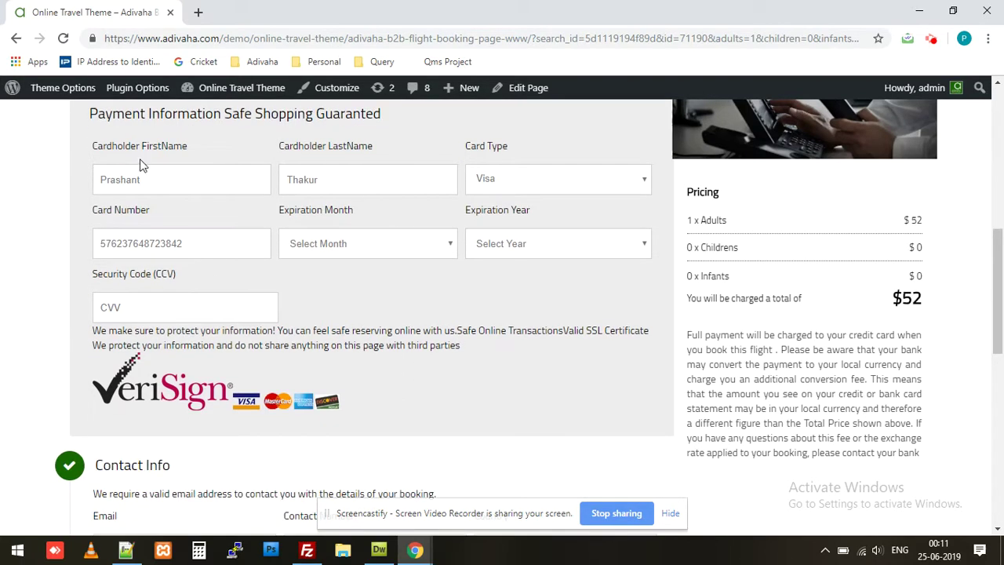
pyautogui.moveTo(91, 112); pyautogui.dragTo(459, 352)
pyautogui.click(340, 256)
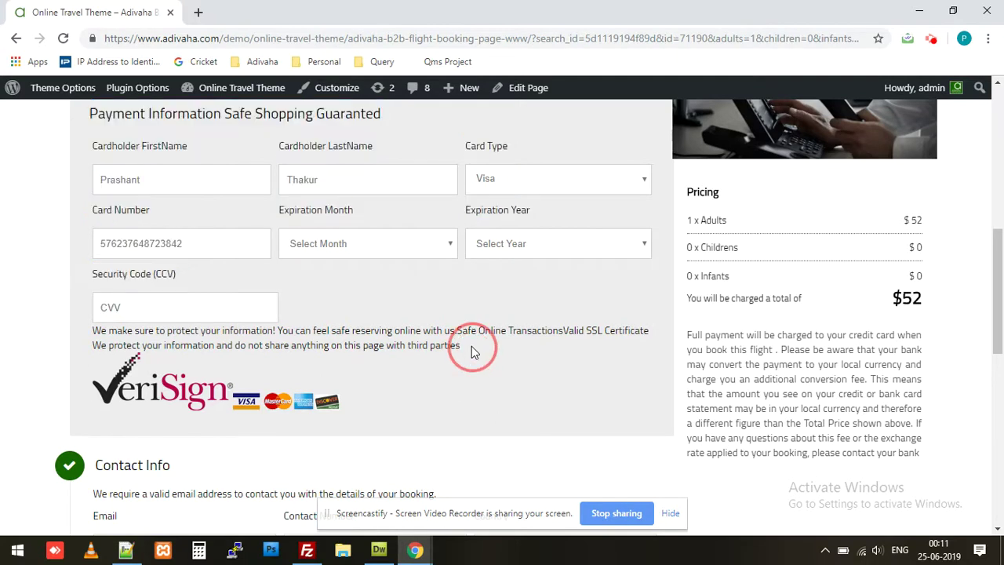
pyautogui.click(335, 304)
pyautogui.click(520, 255)
pyautogui.click(524, 290)
pyautogui.click(245, 316)
pyautogui.click(1, 309)
pyautogui.write('13')
# Enter the contact e-mail and phone number, removing a stray trailing letter from the phone.
pyautogui.click(102, 326)
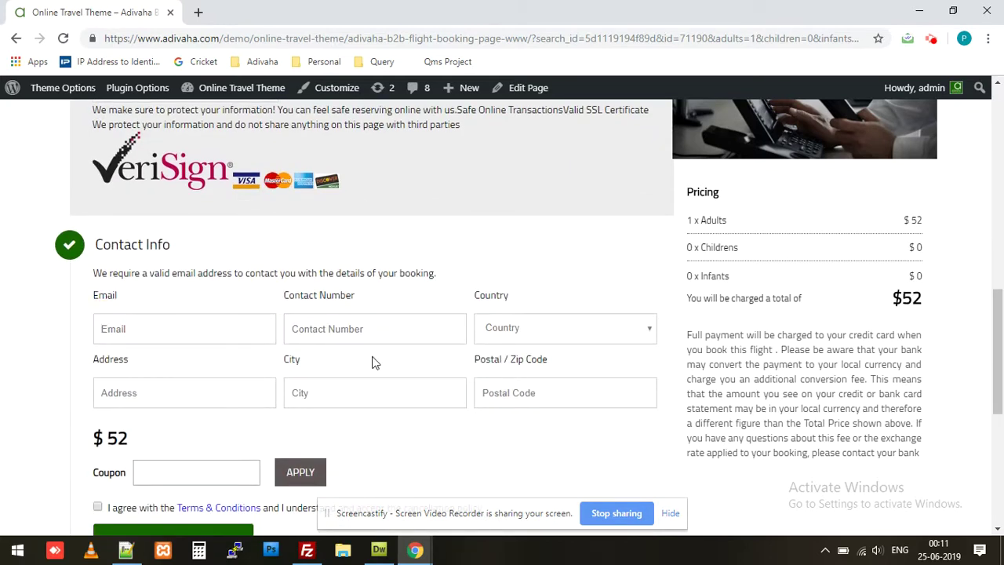
pyautogui.press('Tab')
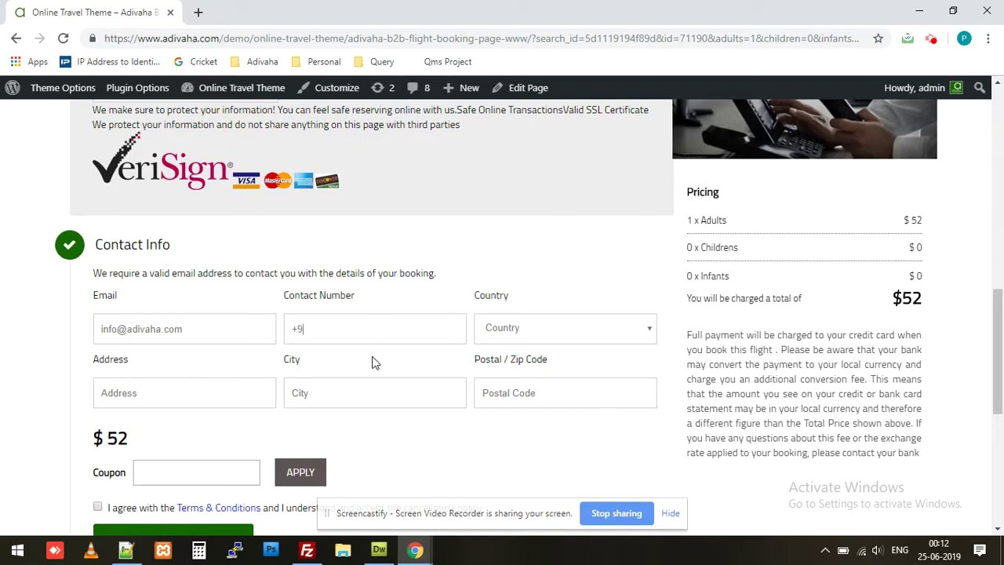
pyautogui.hotkey('ctrl', 'a')
pyautogui.press('Right')
pyautogui.press('BackSpace')
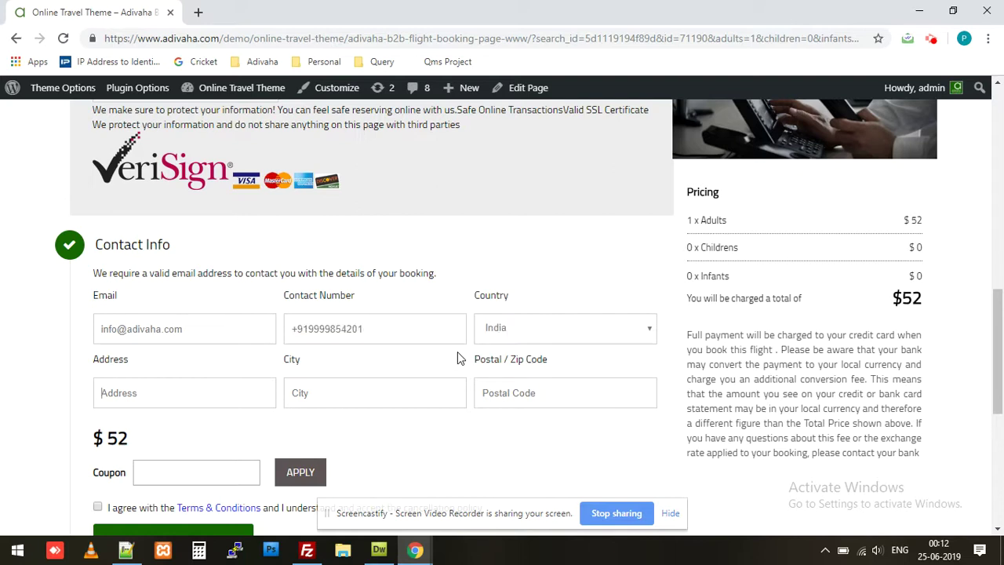
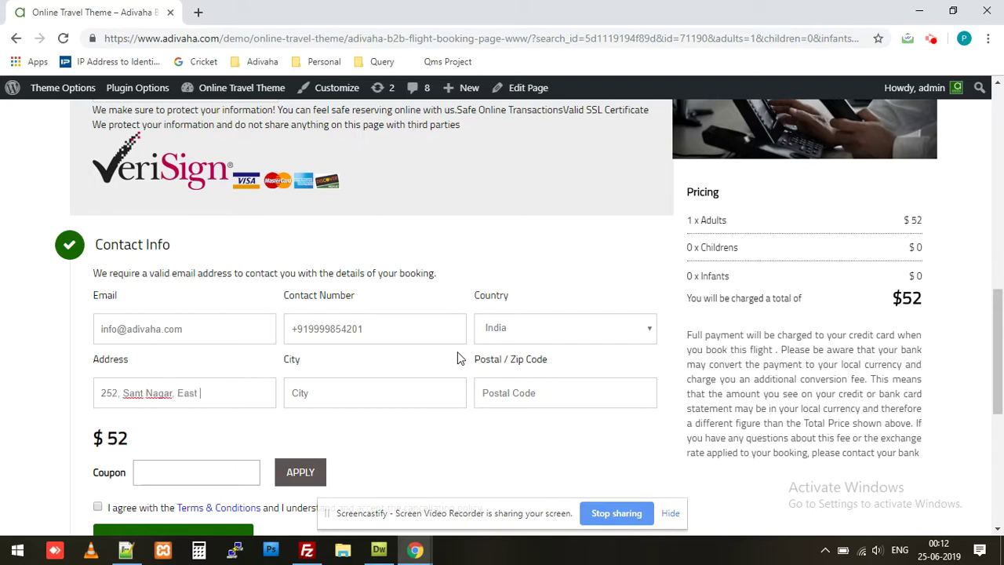
# Fill in the contact's street address, city and postal code in India.
pyautogui.press('Tab')
pyautogui.write('New Delhi')
pyautogui.press('Tab')
pyautogui.write('110065')
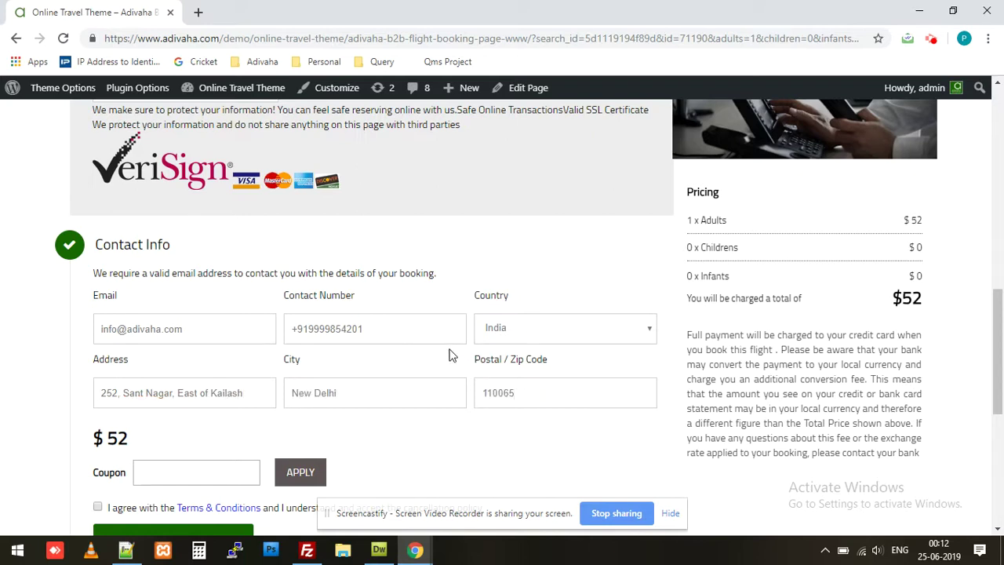
pyautogui.scroll(-1, 451, 351)
# Agree to the Terms & Conditions and confirm the booking to reach the Booking Detail page.
pyautogui.click(97, 434)
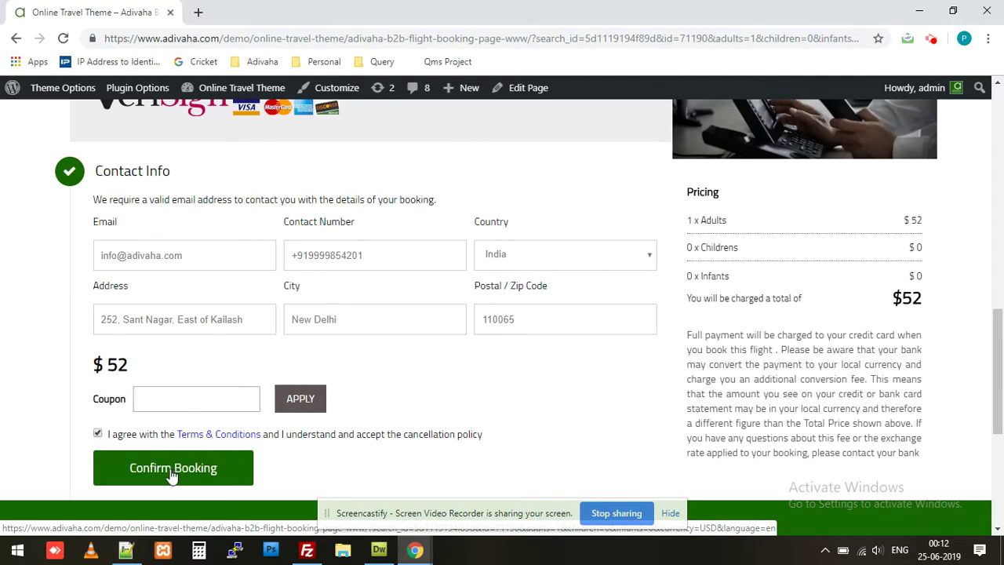
pyautogui.click(174, 475)
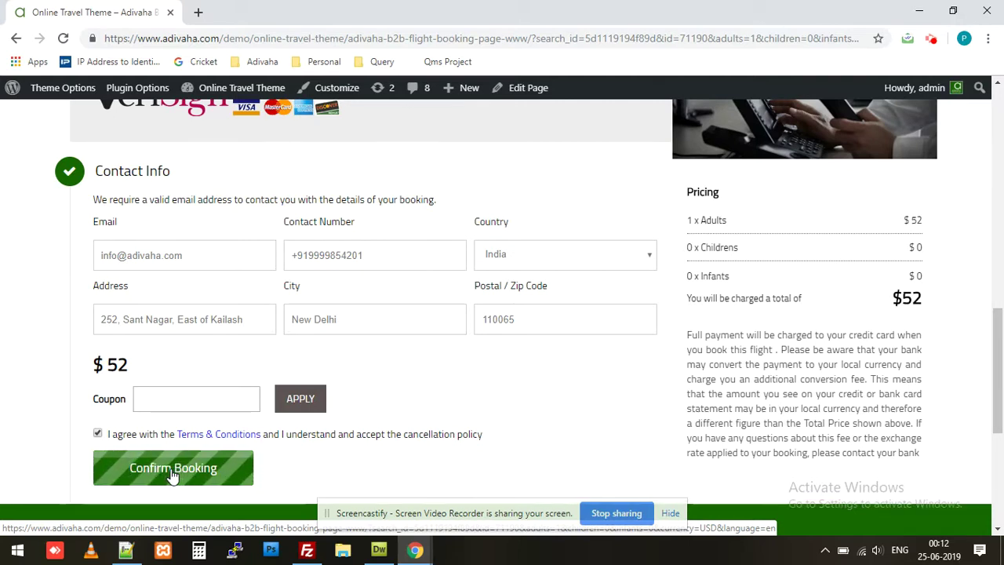
pyautogui.scroll(2, 223, 481)
pyautogui.scroll(10, 223, 481)
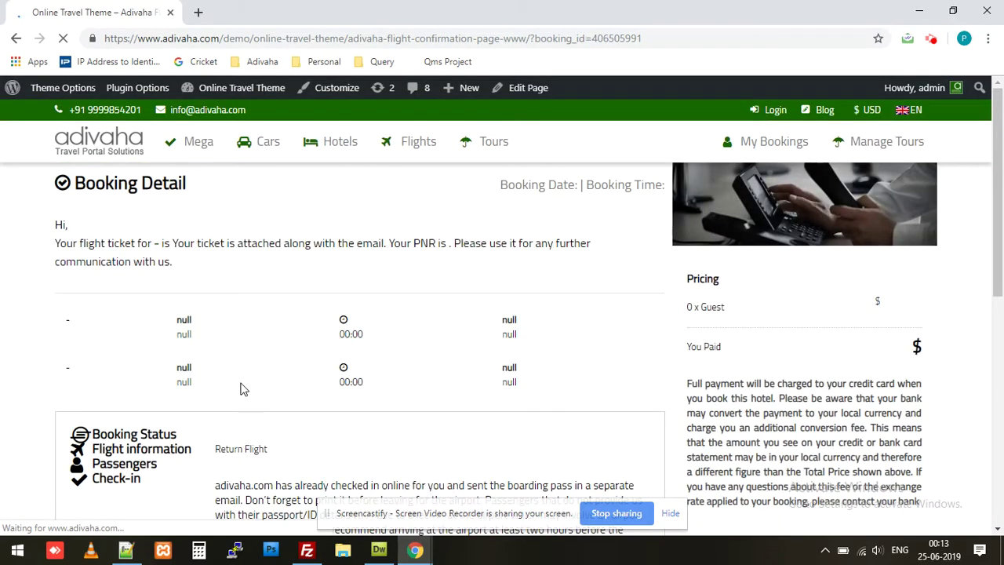
# Highlight the PNR number on the confirmed Air Vistara UK-826 booking detail.
pyautogui.moveTo(582, 245); pyautogui.dragTo(648, 251)
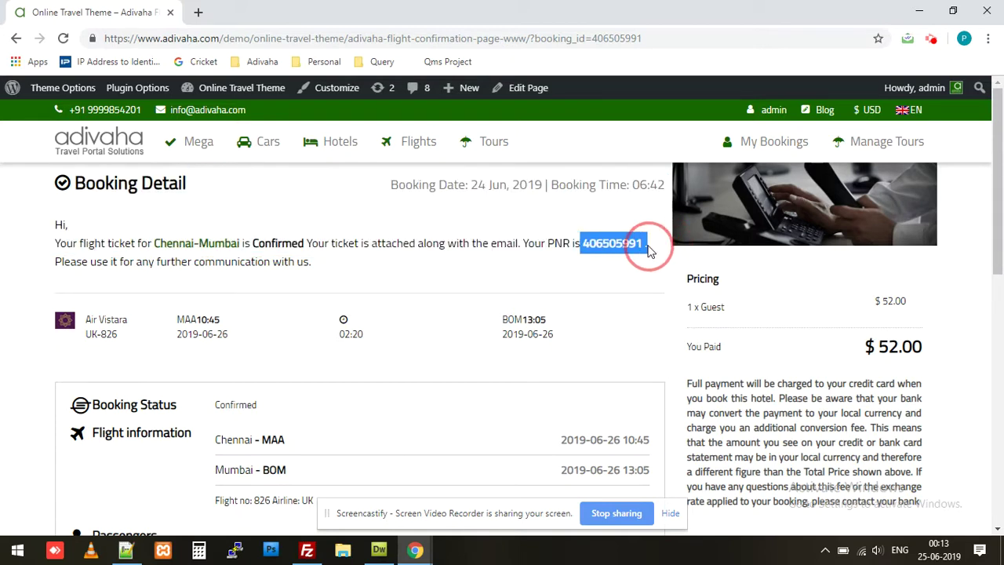